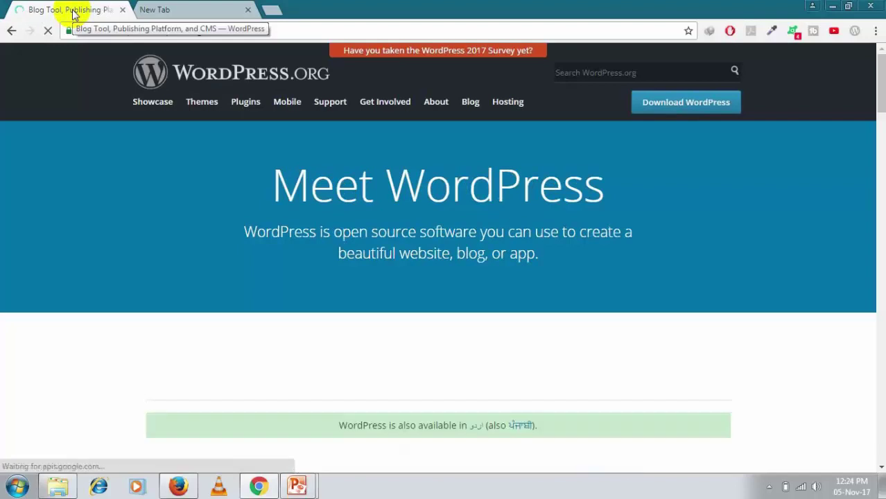
Go to the WordPress download page, then switch to the desktop holding the wordpress folder
click(685, 108)
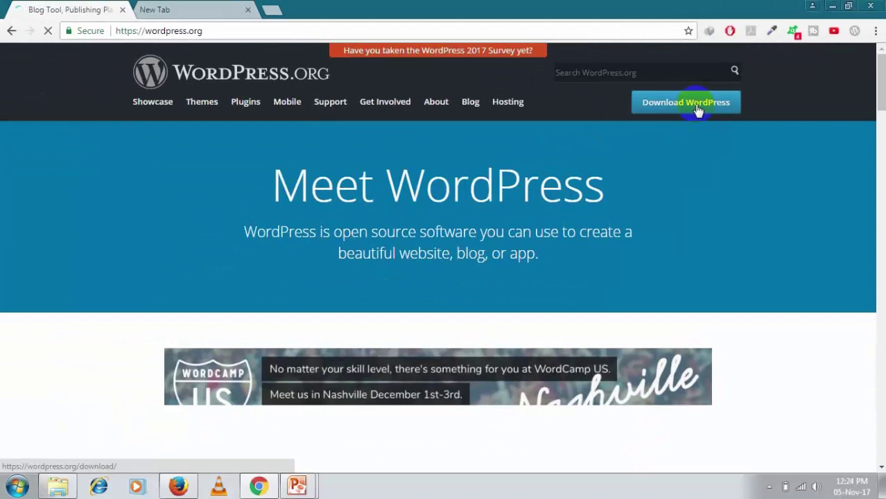
key(alt+shift+Tab)
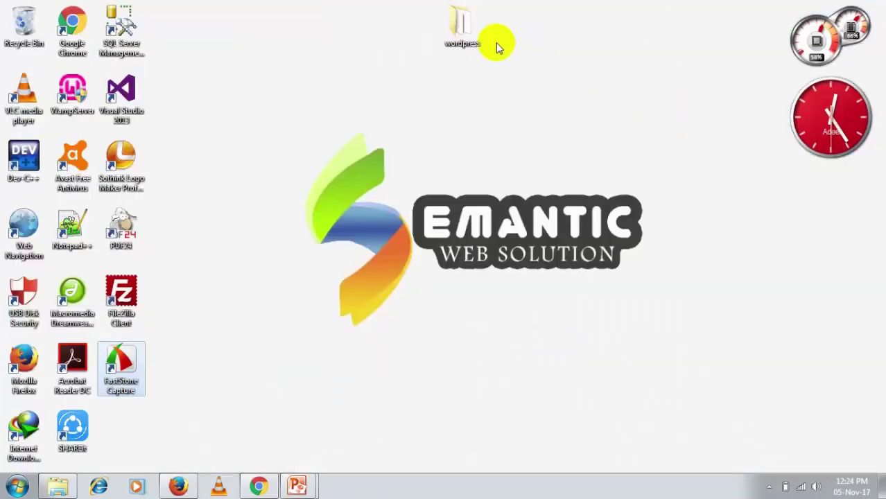
Open the wordpress folder, select all 19 of its items, and bring Firefox forward
click(460, 31)
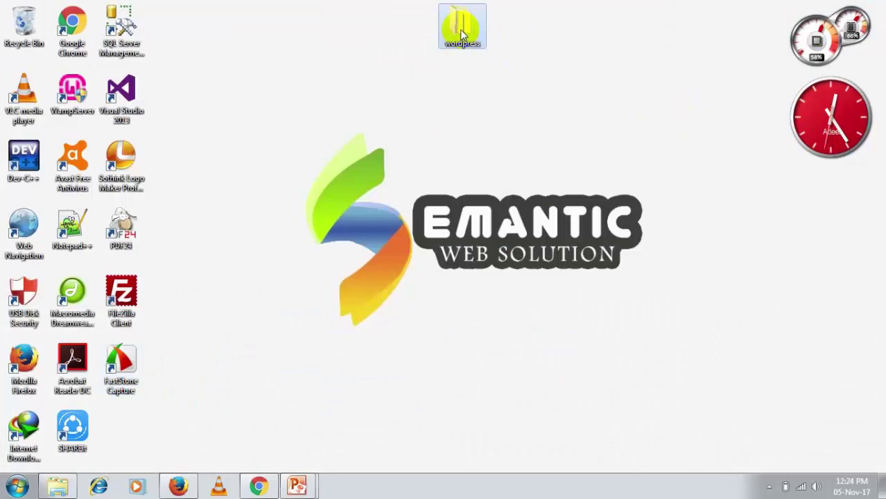
double_click(459, 29)
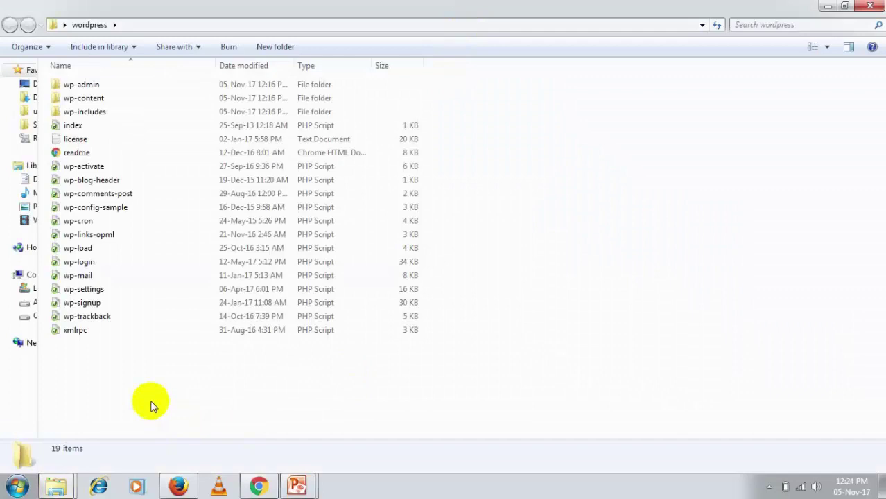
key(ctrl+a)
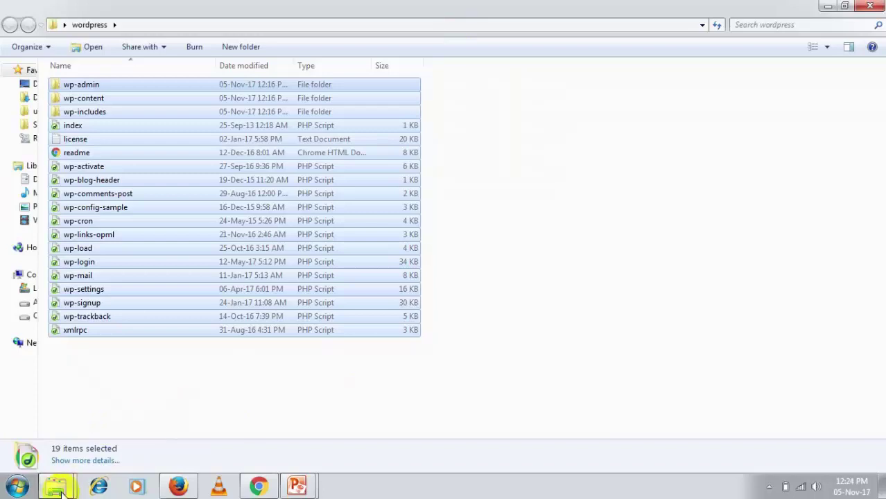
mouse_move(61, 491)
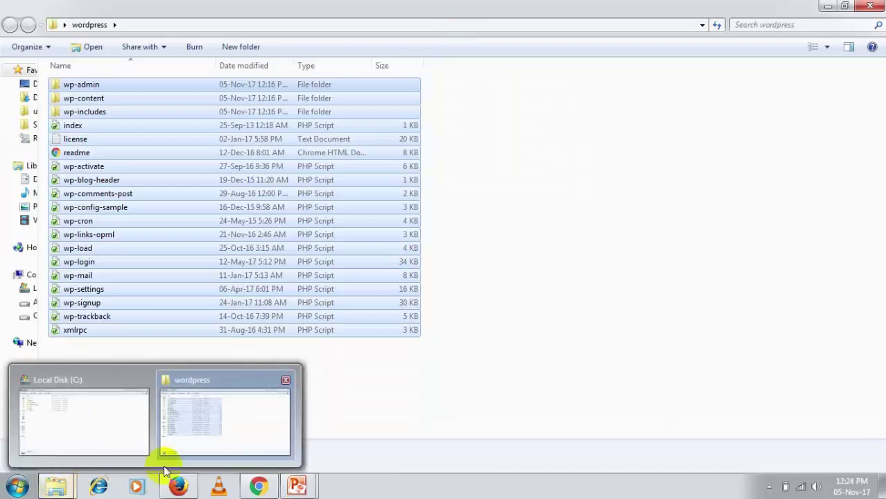
click(182, 488)
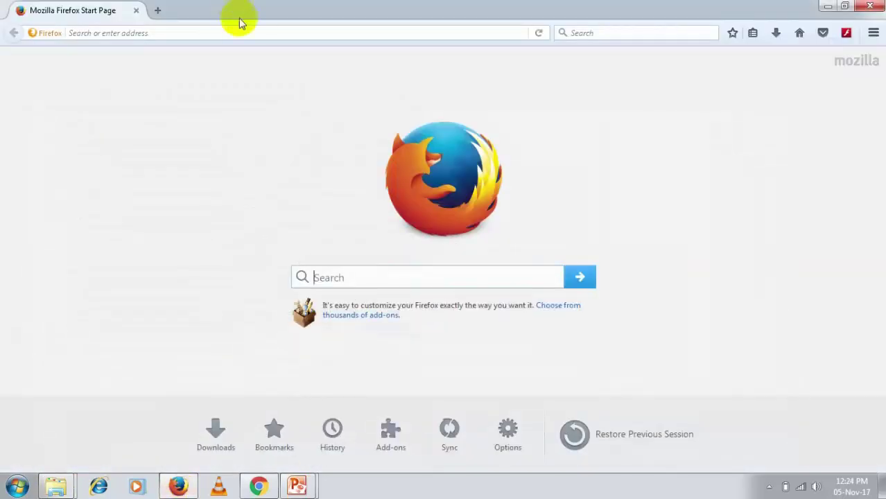
Load localhost in Firefox and open phpMyAdmin from the WampServer page
click(243, 32)
text(lo)
key(Right)
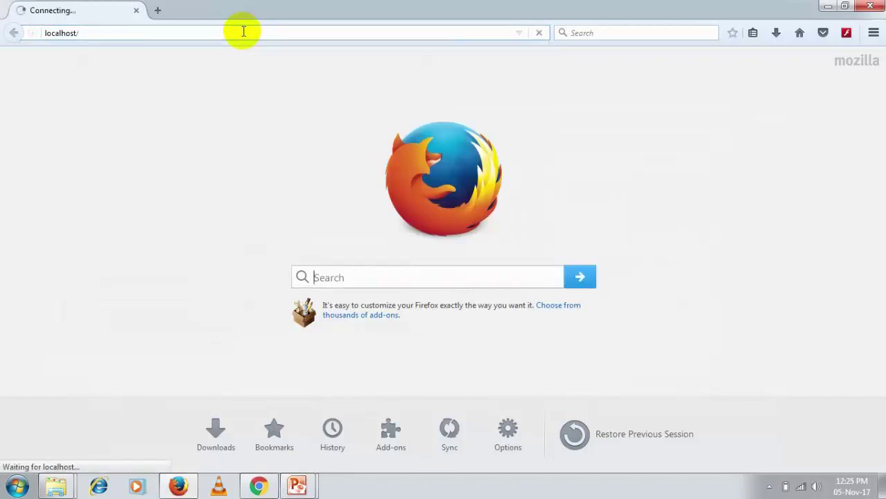
key(Return)
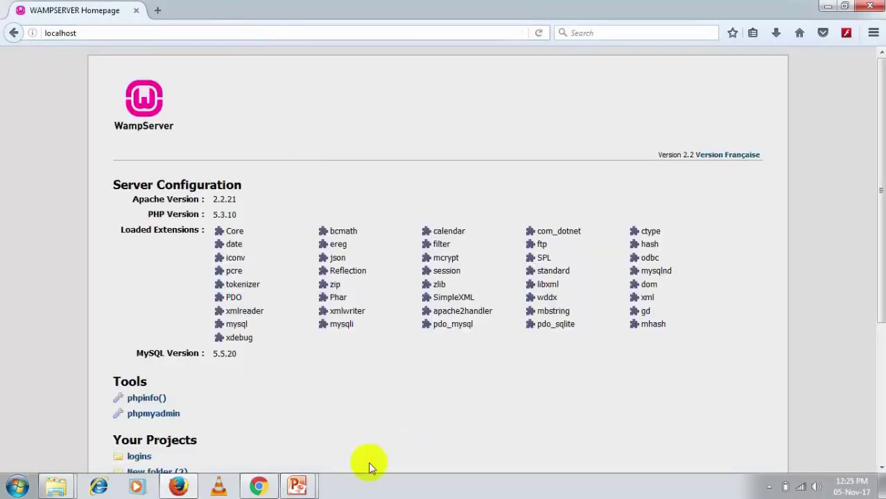
click(159, 417)
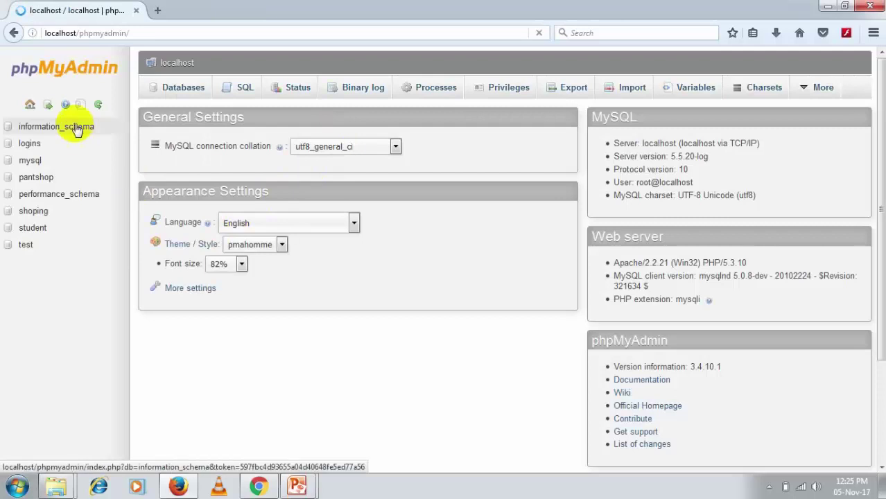
Create a new database named semanticweb under Databases
click(190, 85)
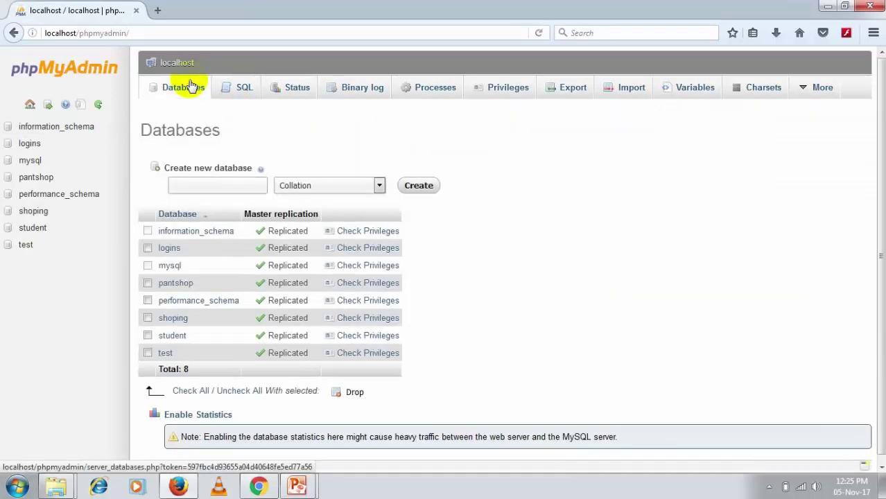
click(228, 184)
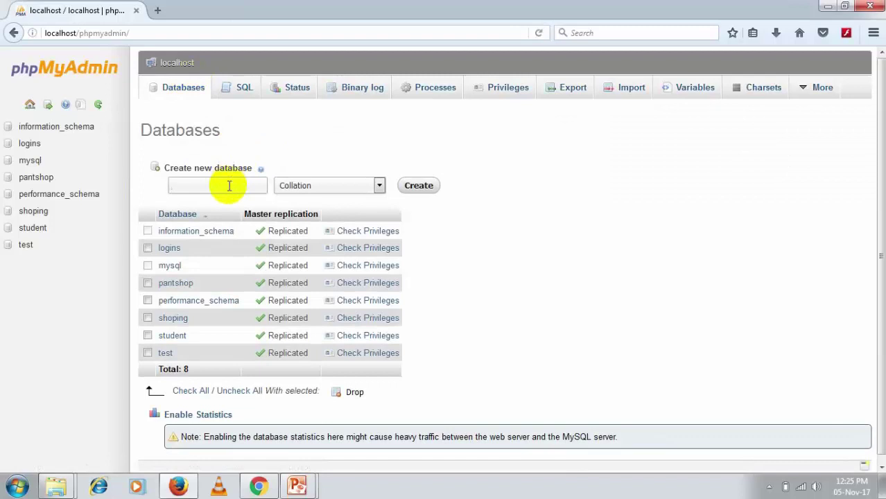
text(semanticweb)
click(413, 187)
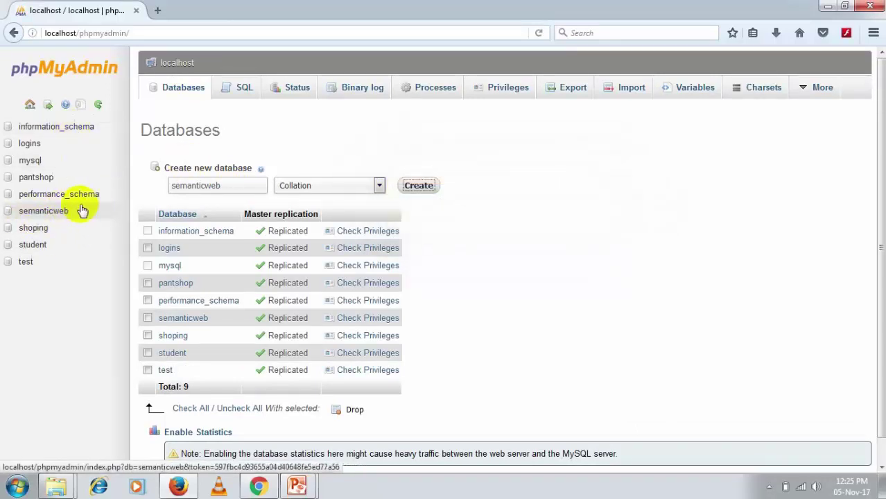
Browse to the C:\wamp\www folder in the Local Disk window
mouse_move(55, 487)
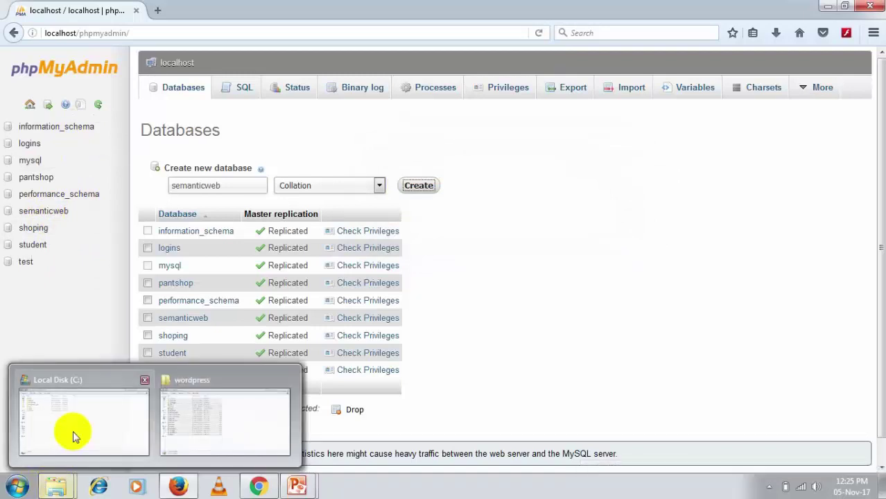
click(75, 437)
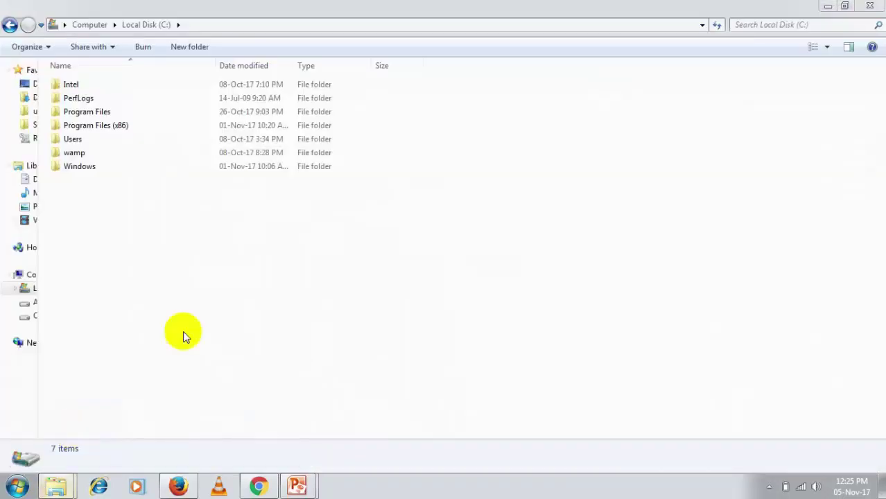
double_click(104, 154)
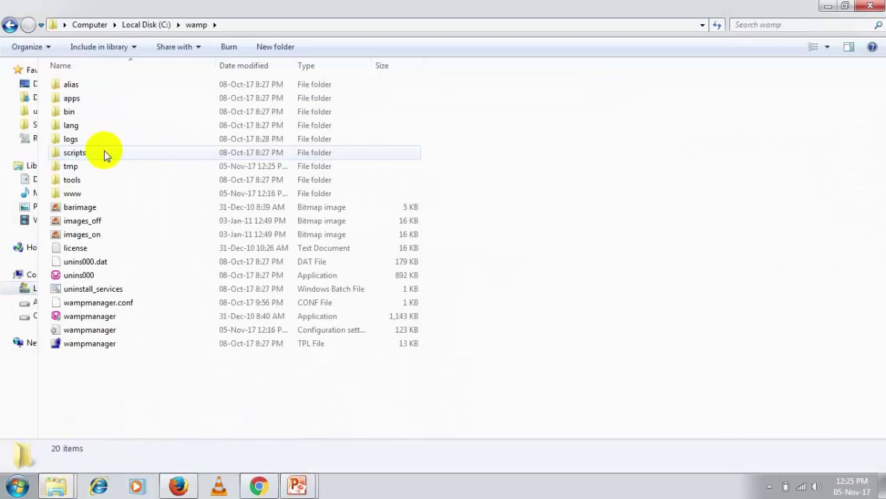
double_click(99, 194)
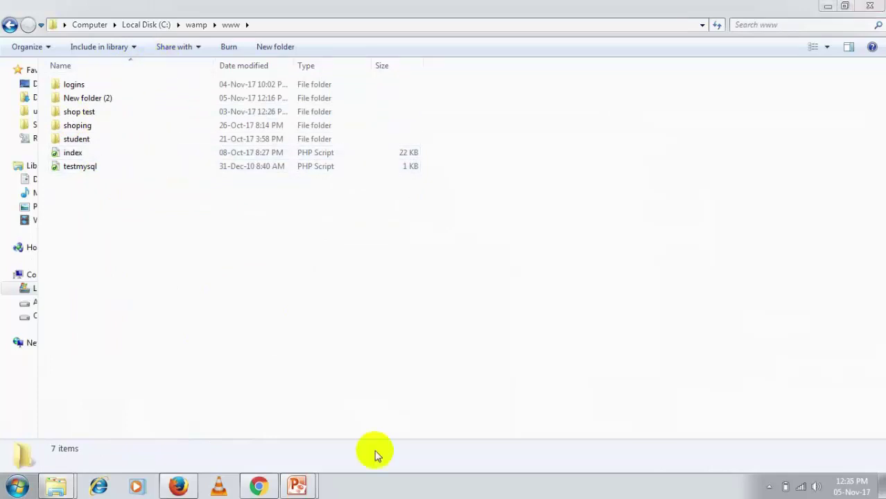
Create a semanticweb folder in www and paste the WordPress files into it
click(283, 52)
text(seman)
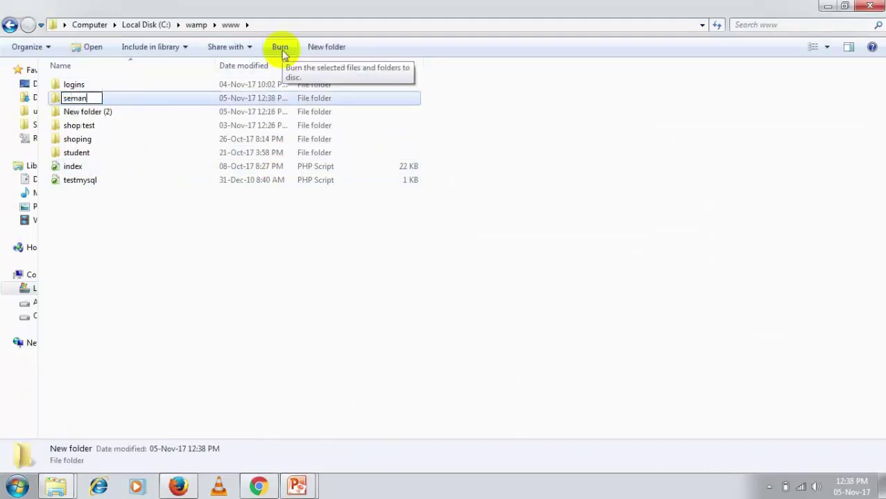
text(ticweb)
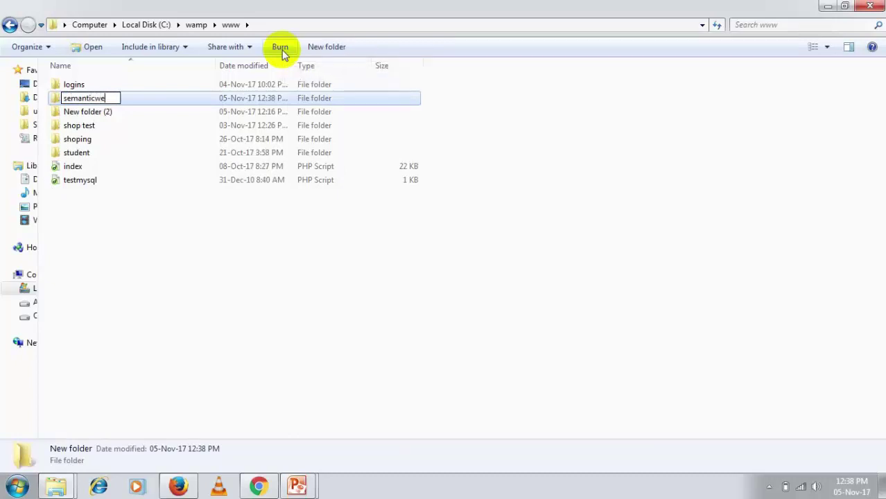
key(Return)
key(Return)
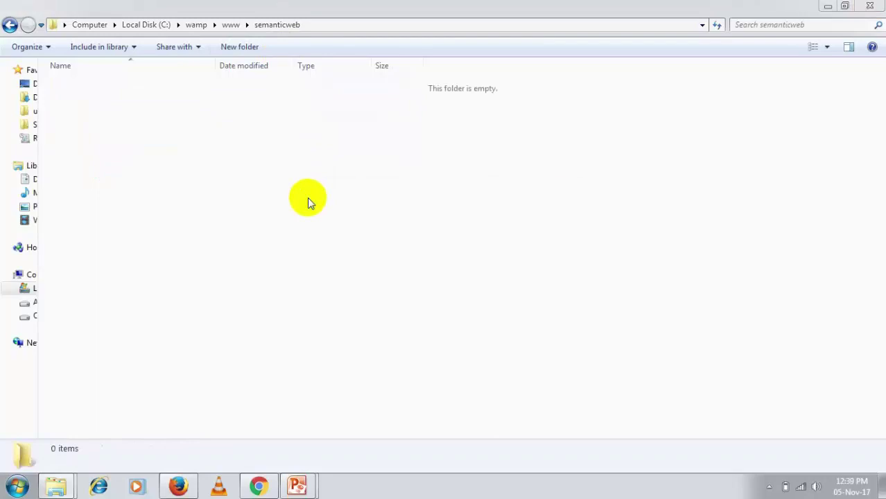
key(ctrl+v)
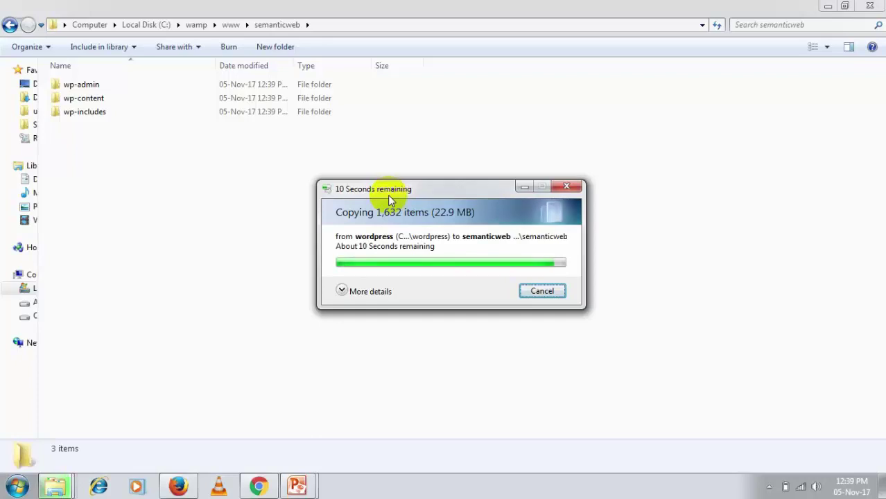
Start WordPress setup from the semanticweb project on localhost, keeping English (United States)
click(206, 374)
click(177, 485)
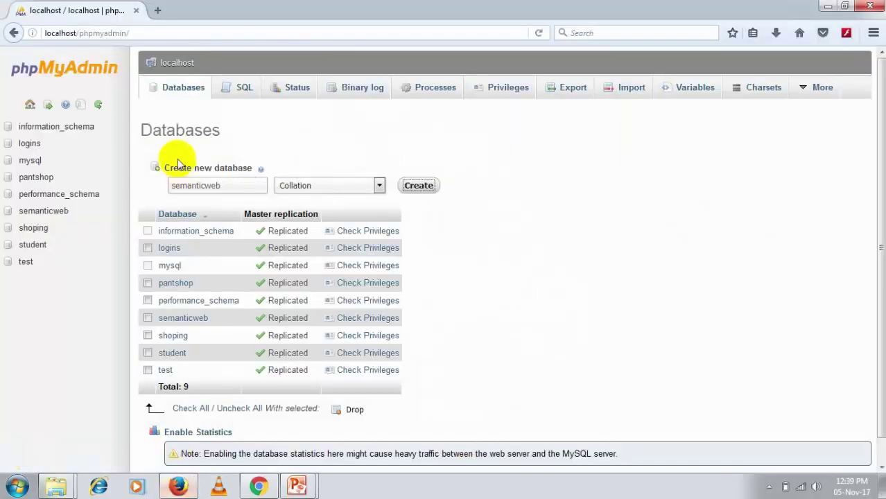
click(188, 37)
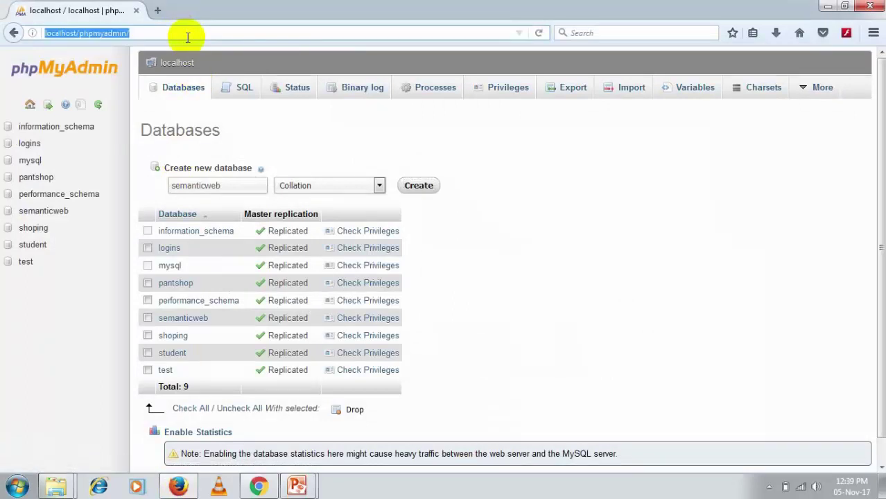
text(localhost)
key(Return)
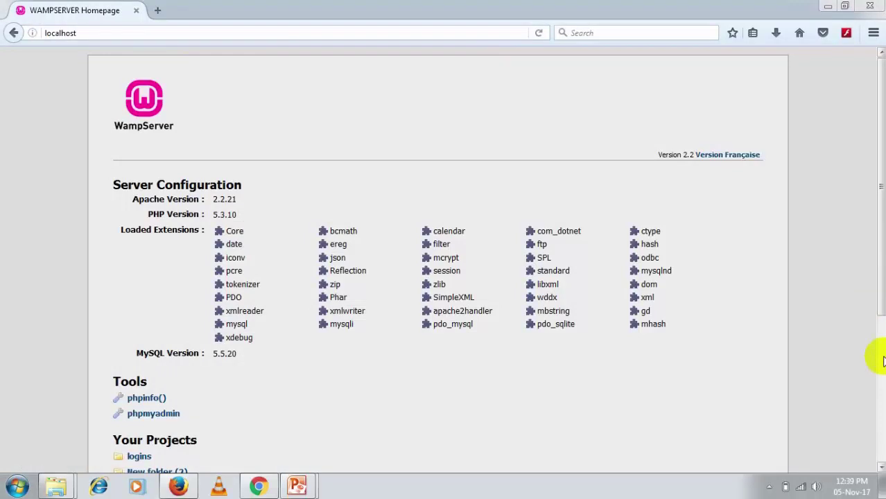
scroll(870, 354, down, 5)
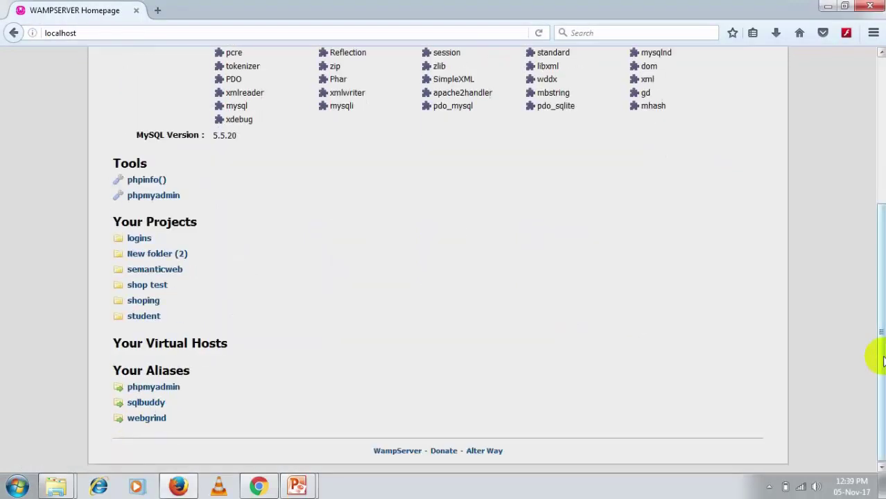
click(152, 271)
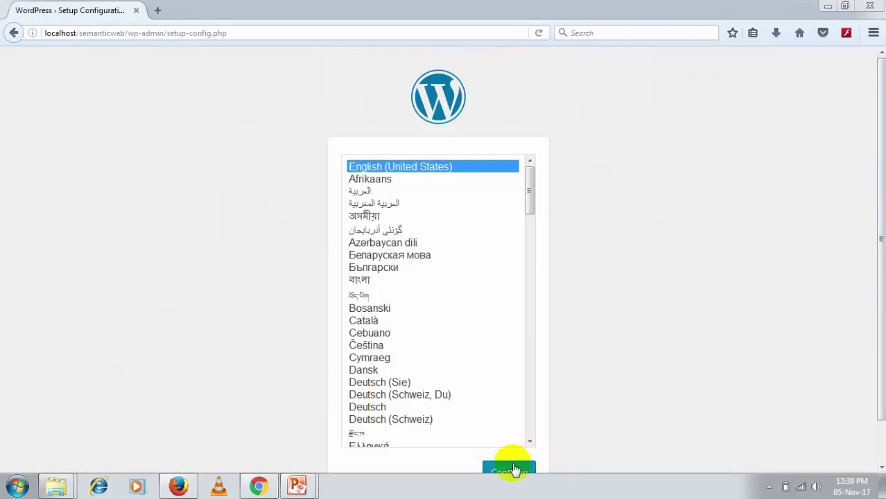
click(511, 469)
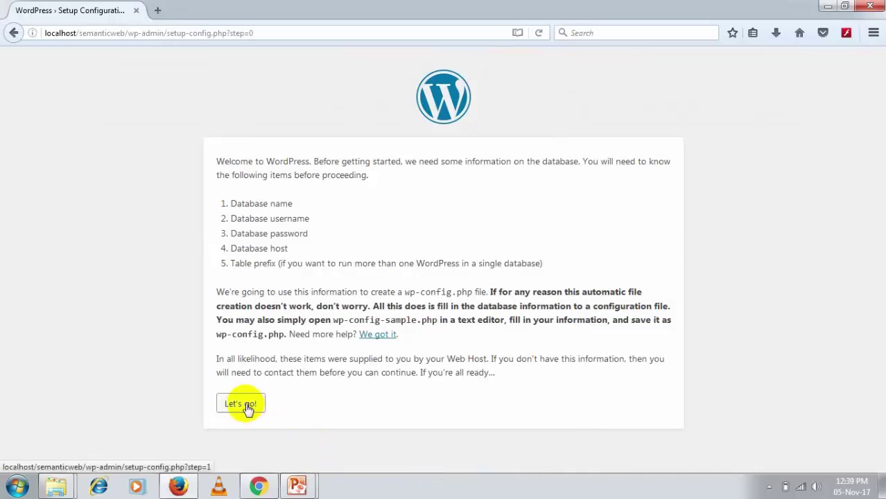
Submit database name semanticweb, username root and a blank password
click(241, 404)
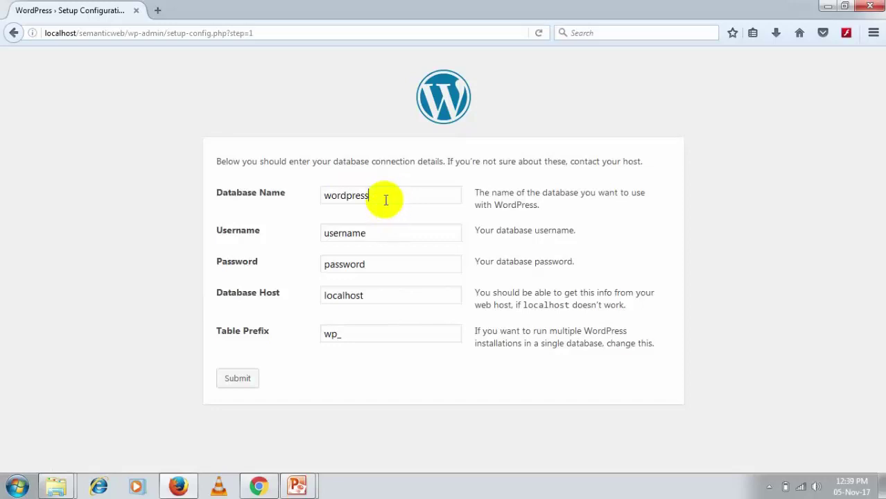
drag(385, 199, 222, 197)
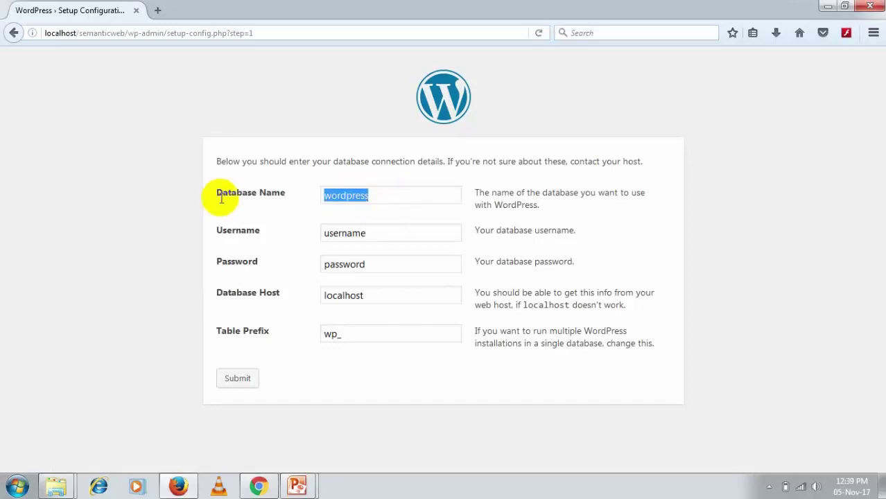
text(we)
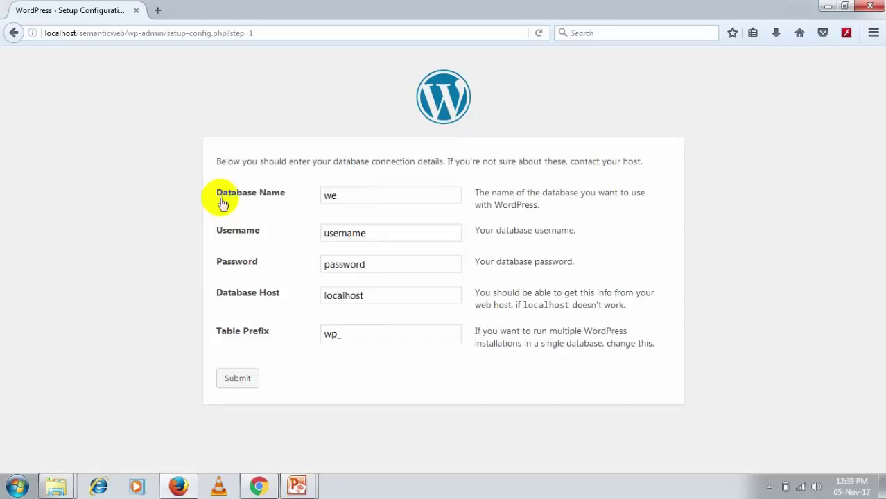
text(m)
key(BackSpace)
key(BackSpace)
key(BackSpace)
text(semanticweb)
key(Tab)
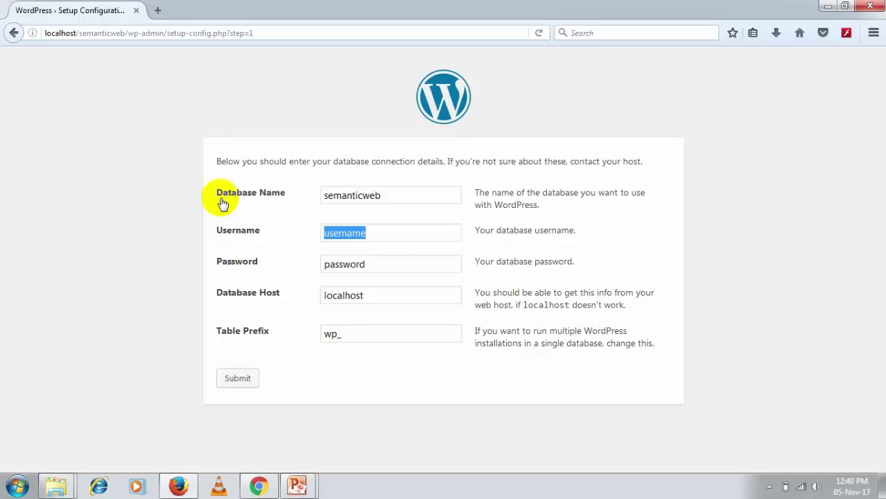
key(BackSpace)
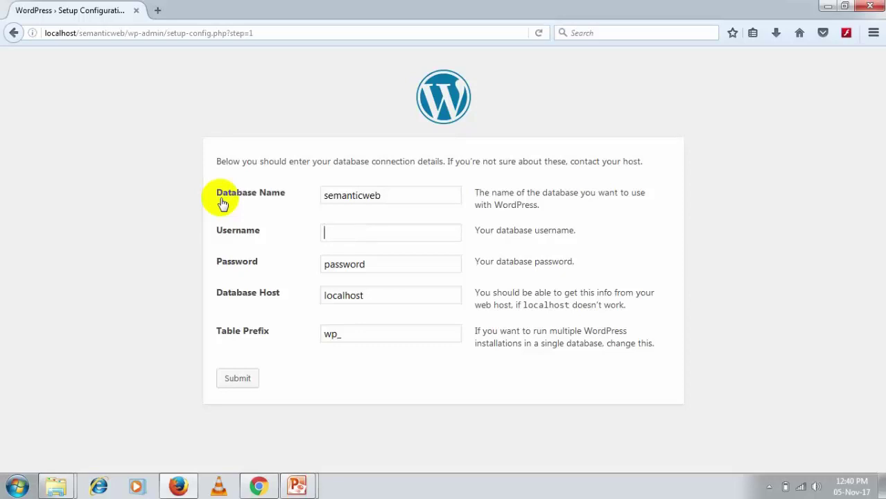
text(roo)
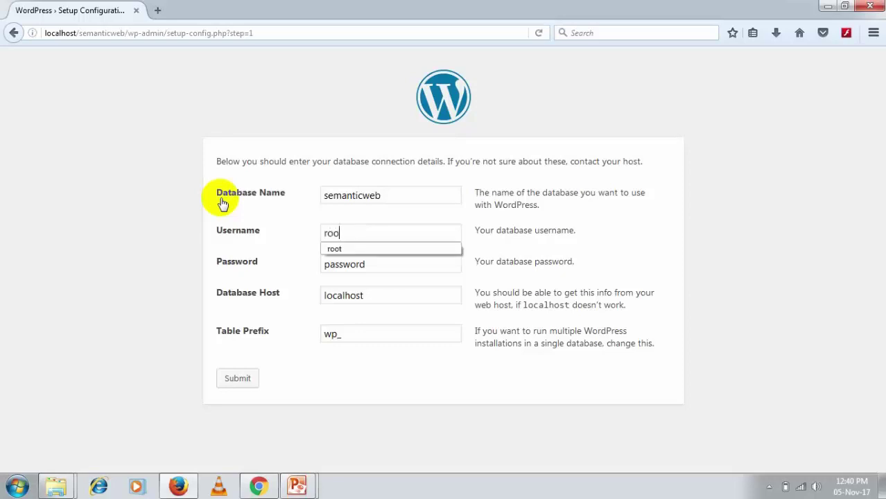
click(372, 261)
drag(384, 267, 322, 262)
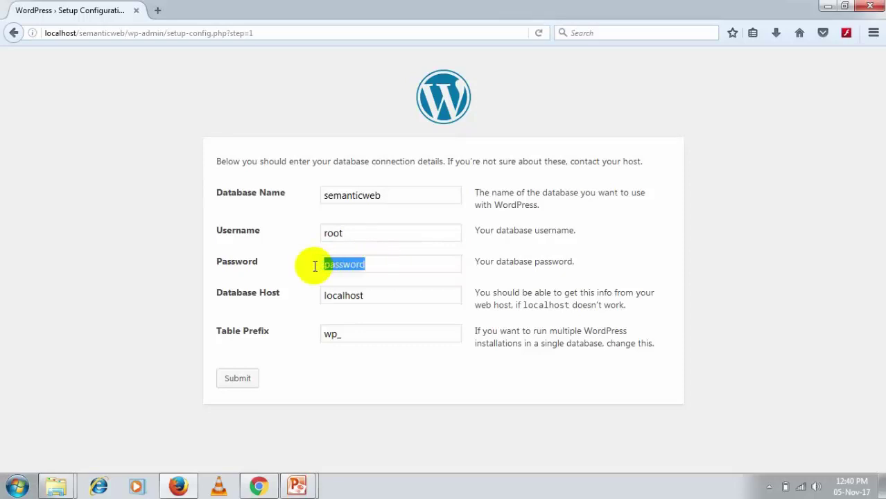
key(BackSpace)
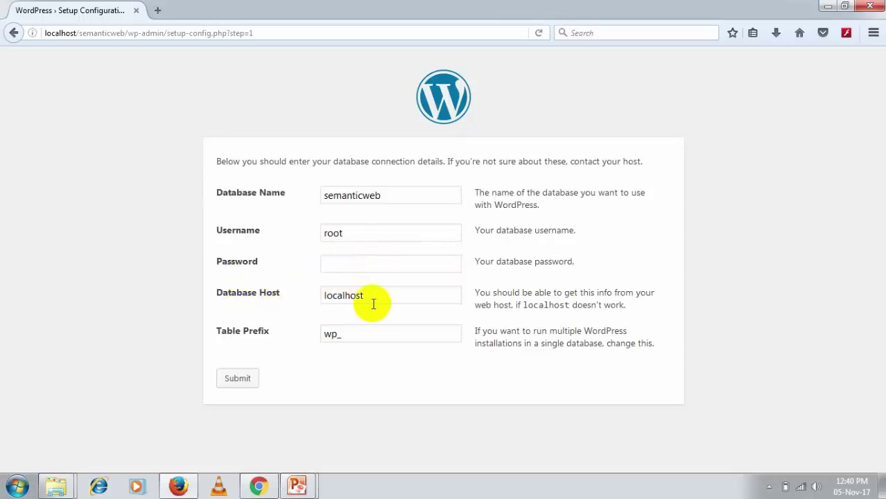
click(239, 379)
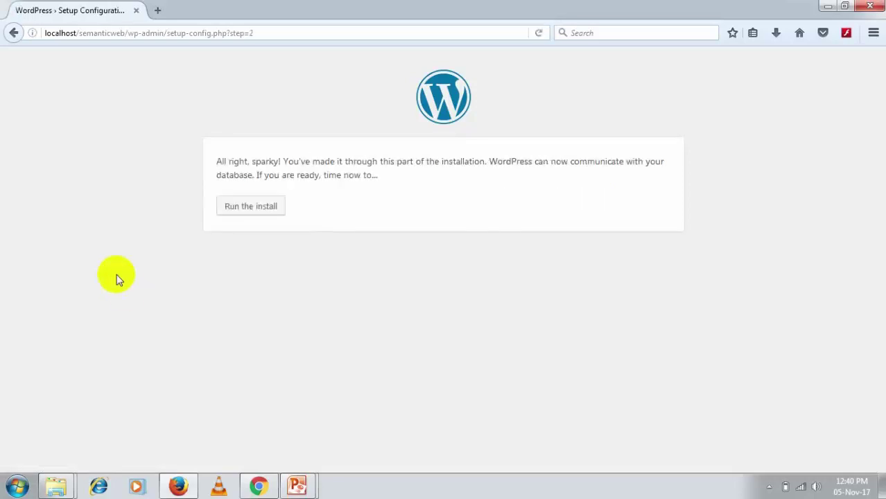
Run the WordPress install to reach the site information form
click(268, 210)
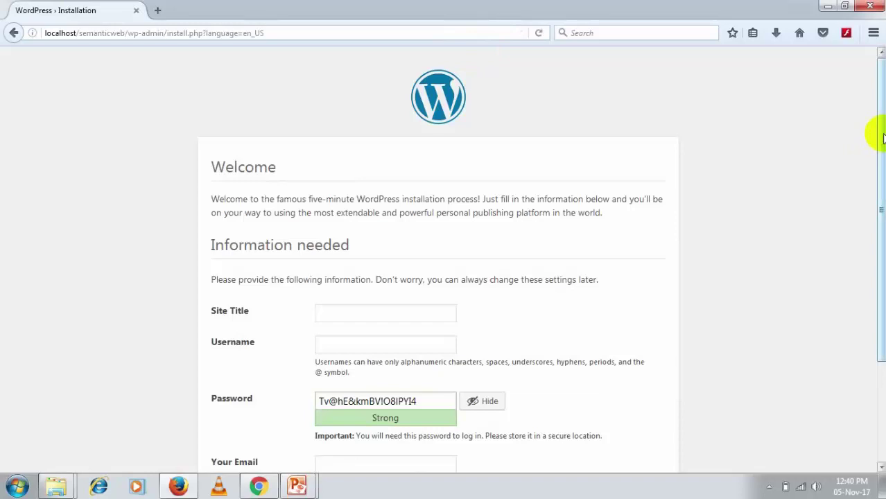
Enter site title 'semantic web' and admin username semanticweb
drag(881, 137, 880, 212)
scroll(540, 258, down, 1)
mouse_move(880, 229)
mouse_down()
mouse_move(878, 219)
mouse_move(880, 232)
mouse_up()
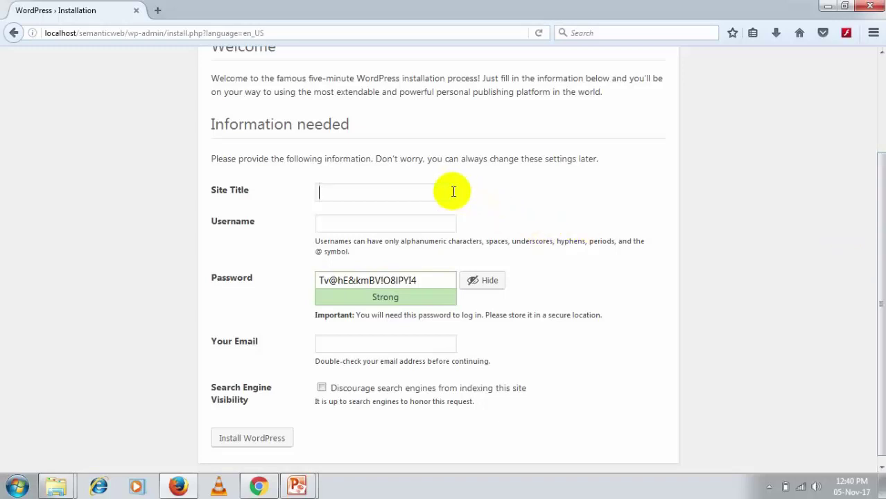
text(semantic web)
key(Tab)
text(semanticweb)
key(Tab)
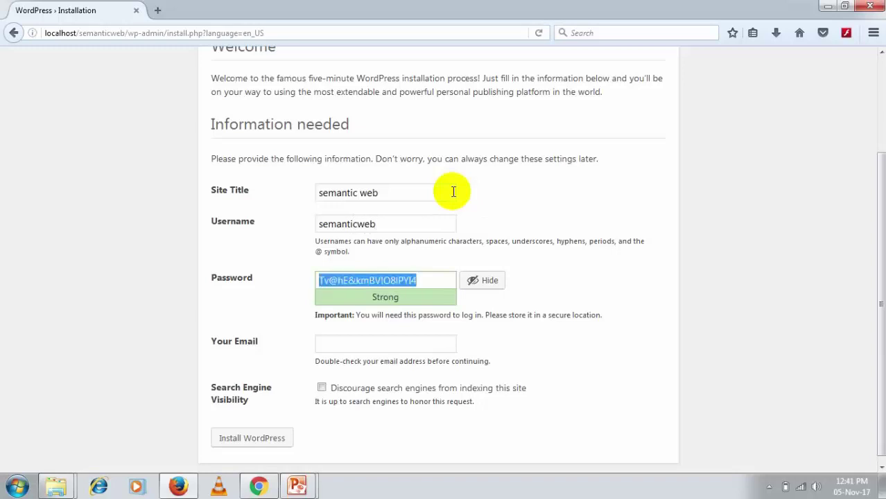
Set a confirmed weak password, fill in the admin e-mail, and install WordPress
text(145)
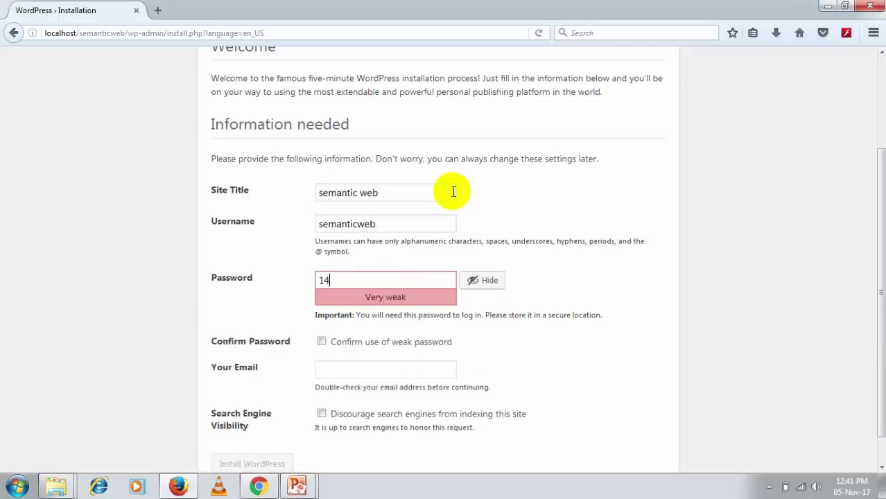
key(BackSpace)
key(BackSpace)
key(BackSpace)
text(12345)
click(323, 344)
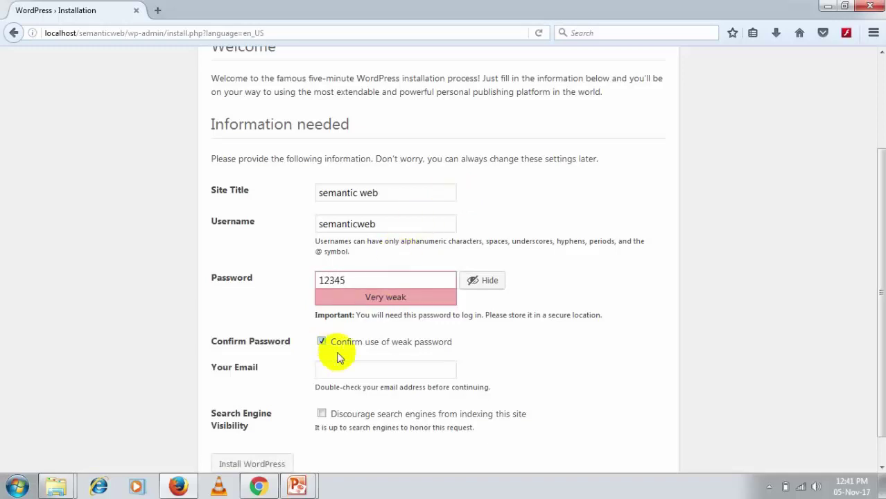
click(368, 373)
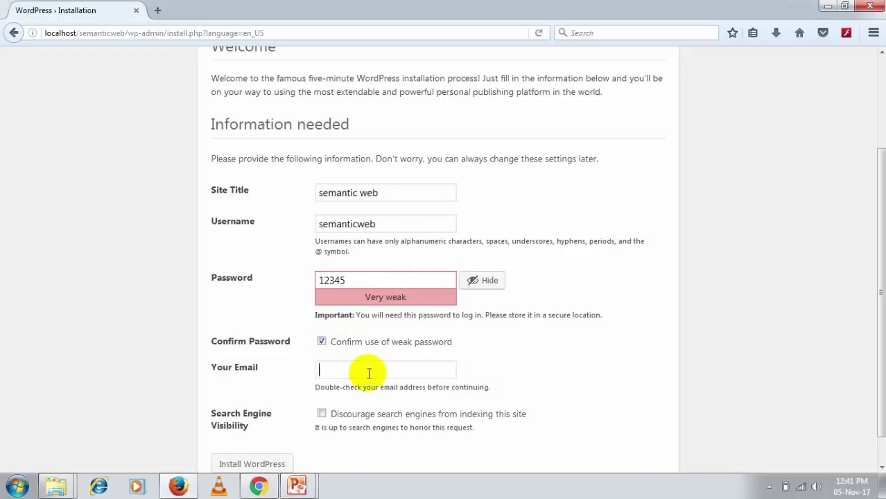
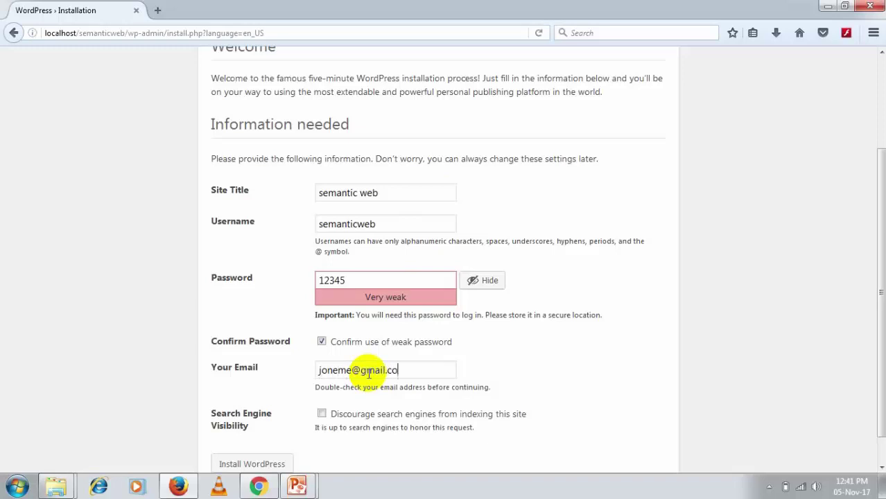
click(257, 460)
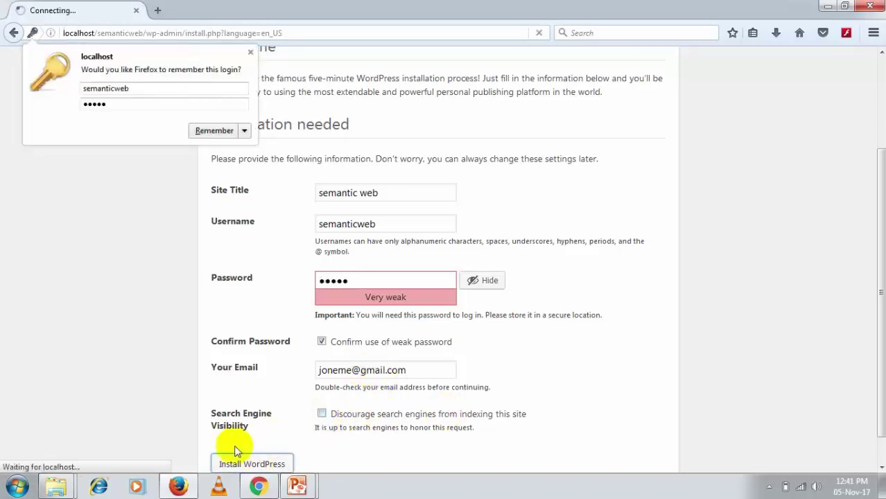
Let Firefox remember the new login, then go to the WordPress log-in page
click(207, 130)
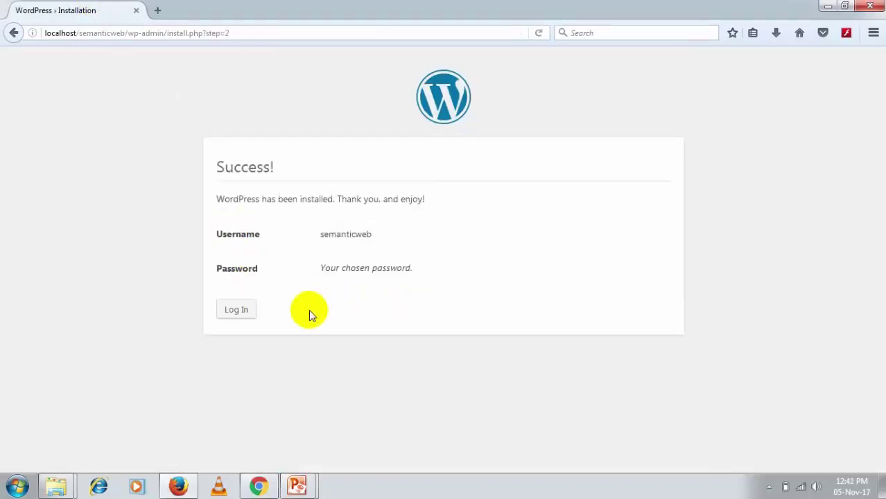
click(233, 309)
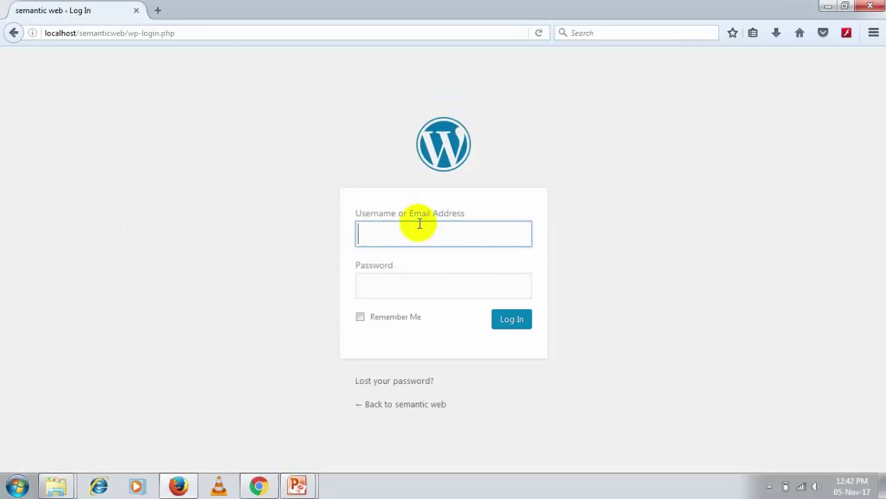
Log in with the saved semantic web credentials to reach the Dashboard
click(419, 223)
click(415, 264)
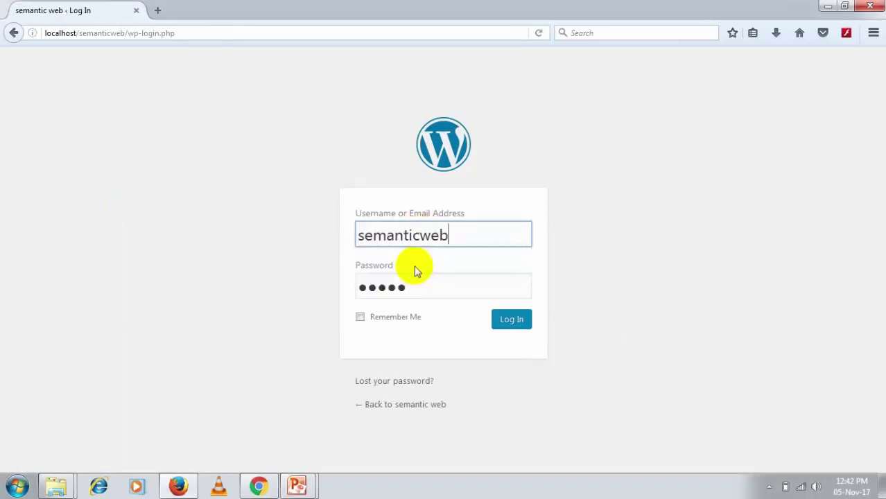
click(510, 330)
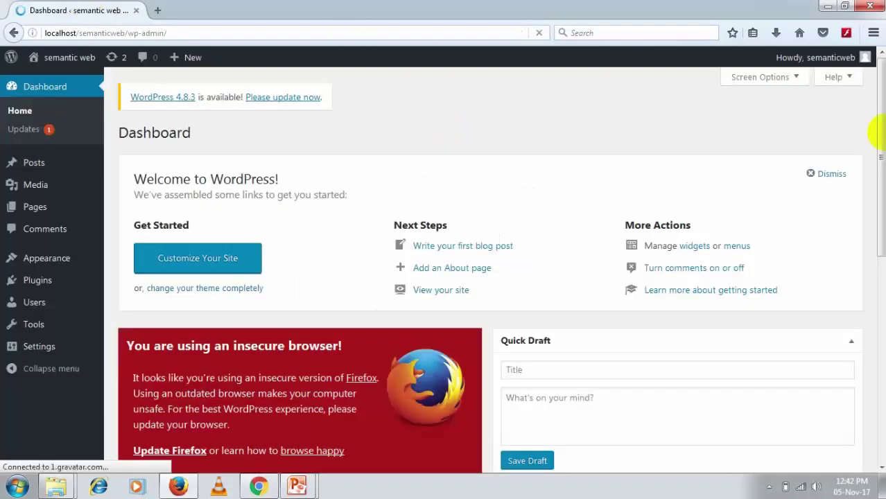
drag(878, 69, 882, 105)
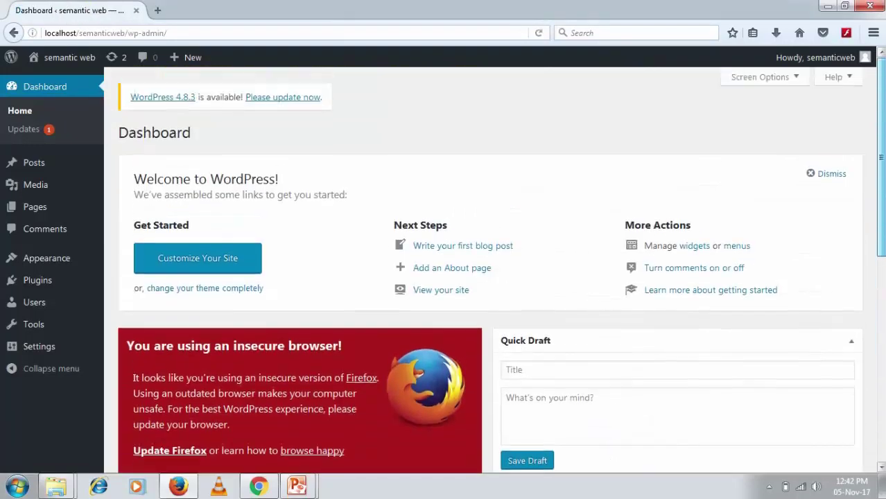
Visit the semantic web front page in a new tab and scroll through it
mouse_move(72, 61)
click(43, 81)
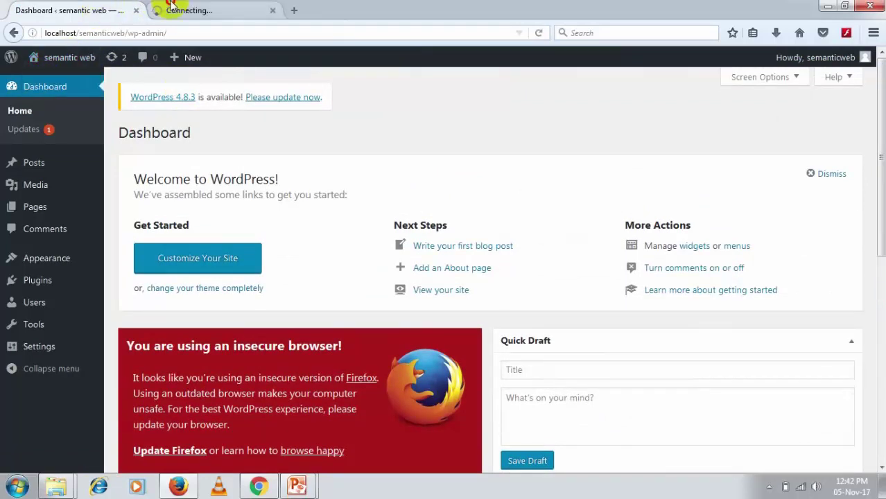
click(172, 8)
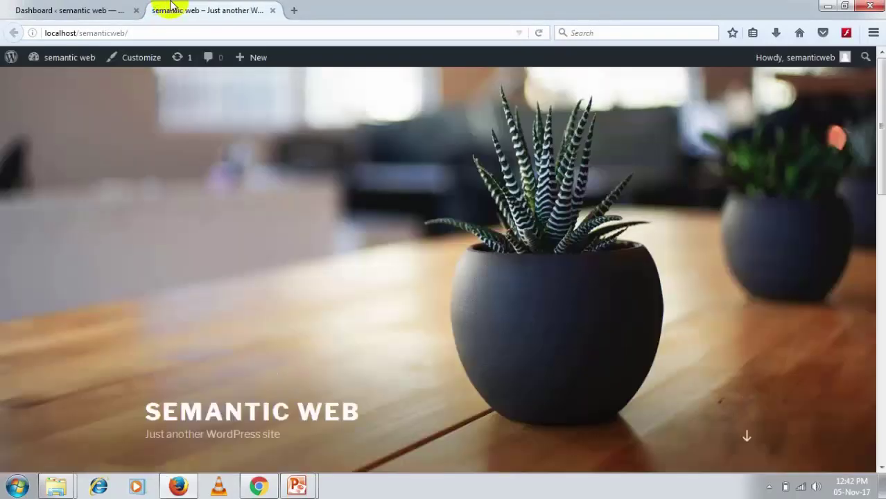
scroll(872, 97, down, 5)
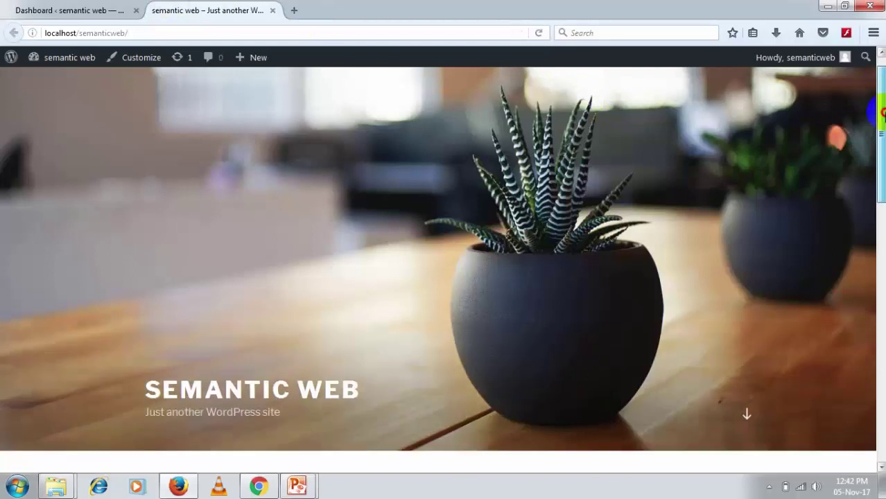
scroll(171, 167, down, 6)
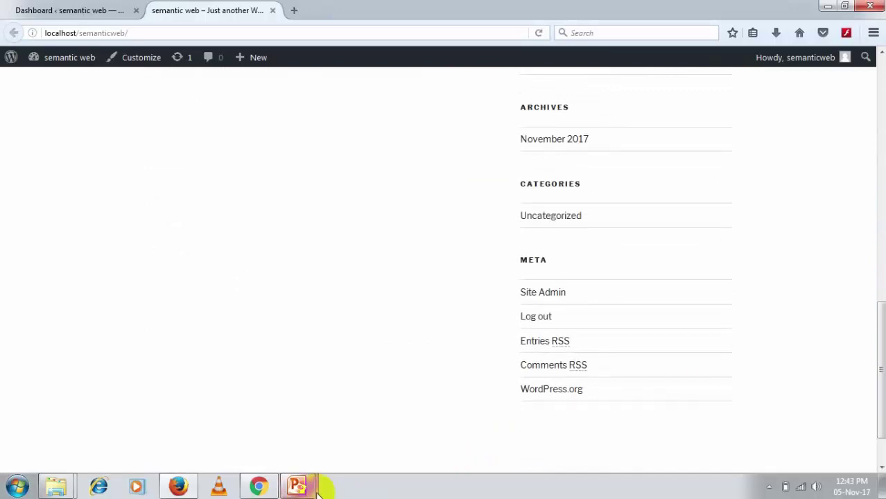
Return to the 'Installation Of Wordpress' slideshow in full screen
mouse_move(320, 489)
click(369, 421)
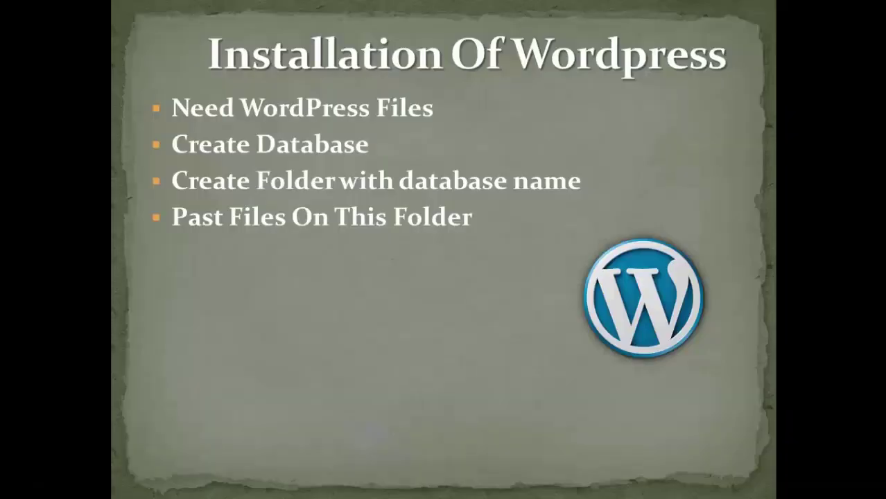
key(Left)
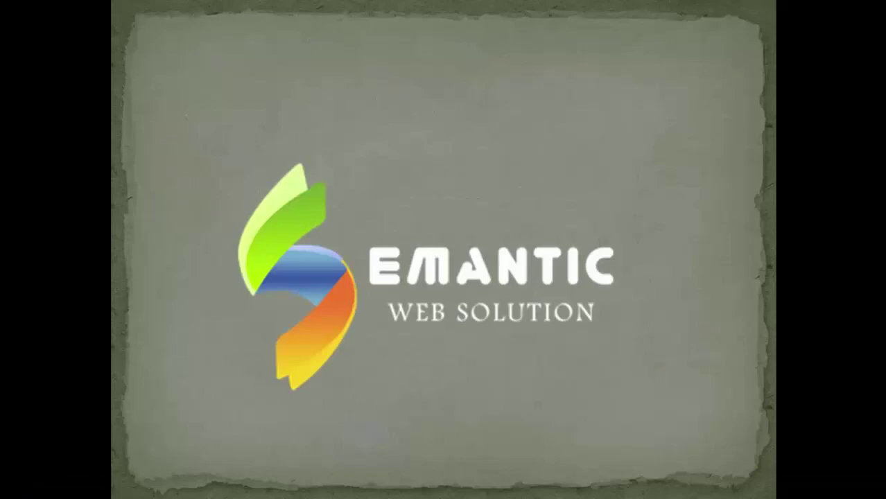